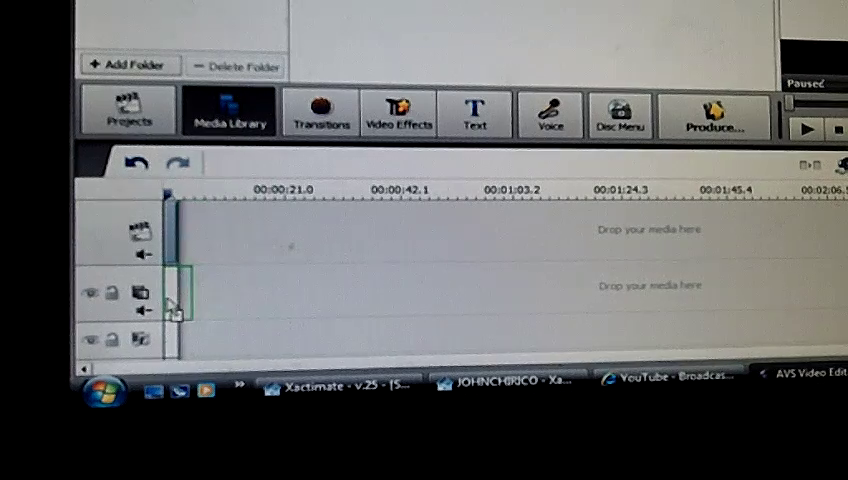
Put the horsestarter image on the overlay track and open its overlay editor.
left_click_drag(173, 310, 176, 305)
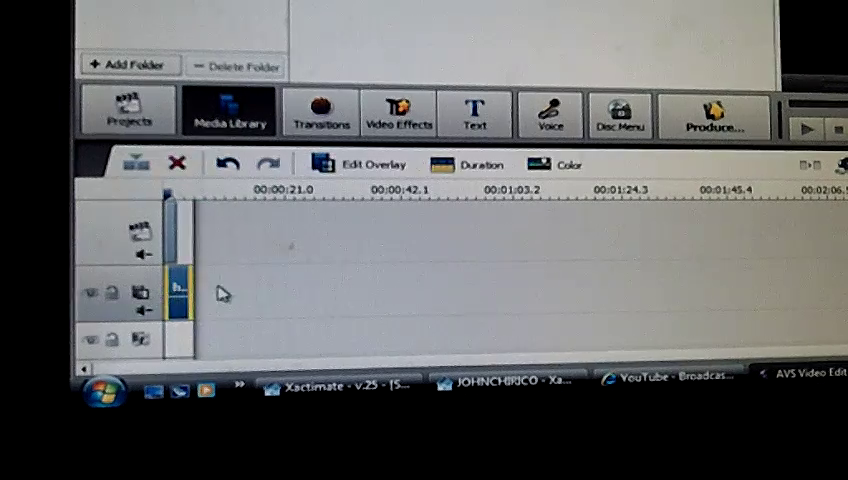
right_click(168, 287)
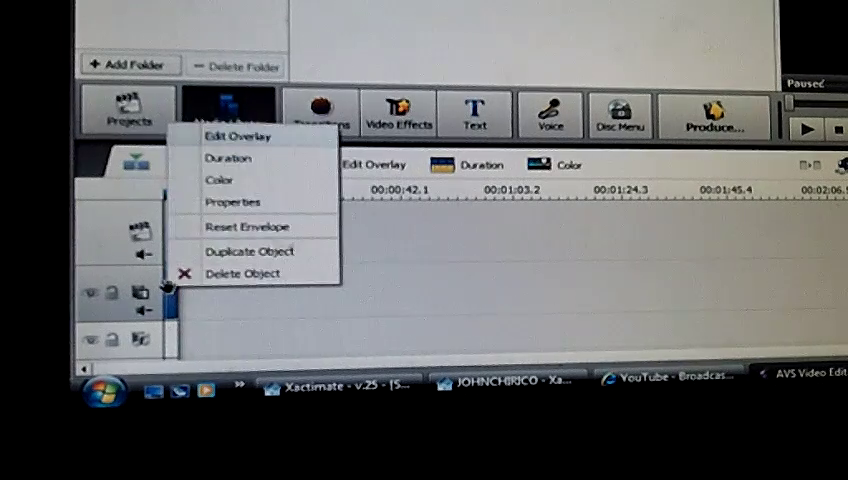
left_click(230, 140)
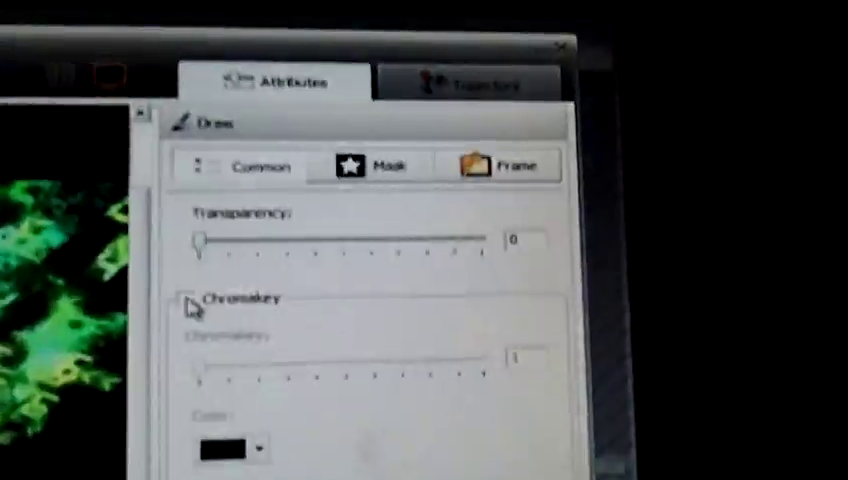
Enable Chromakey on the horse overlay, key out white, and set strength to 100.
left_click(273, 233)
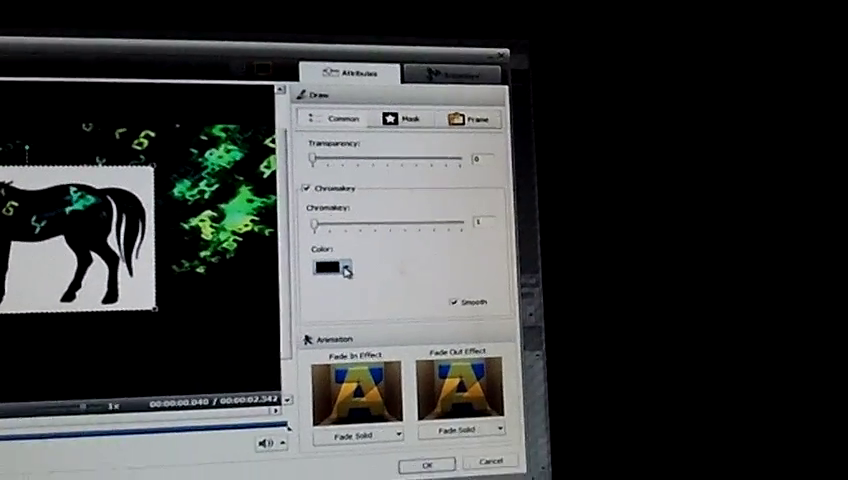
left_click(345, 268)
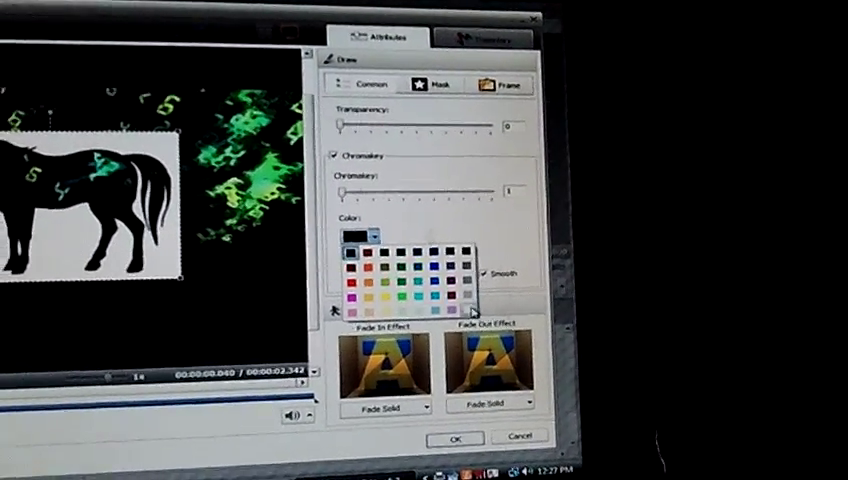
left_click(445, 340)
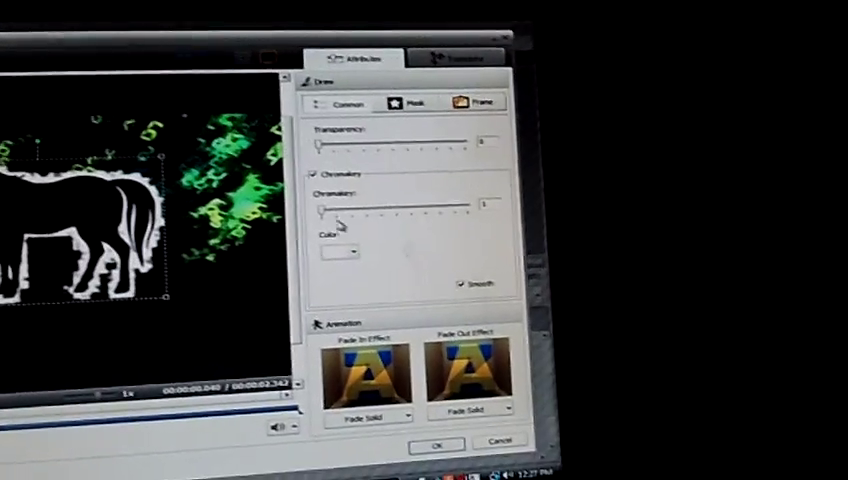
left_click_drag(324, 210, 327, 210)
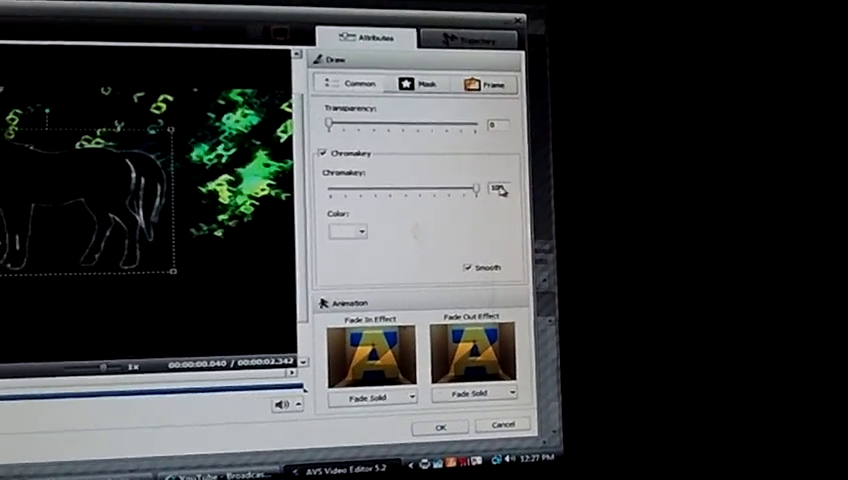